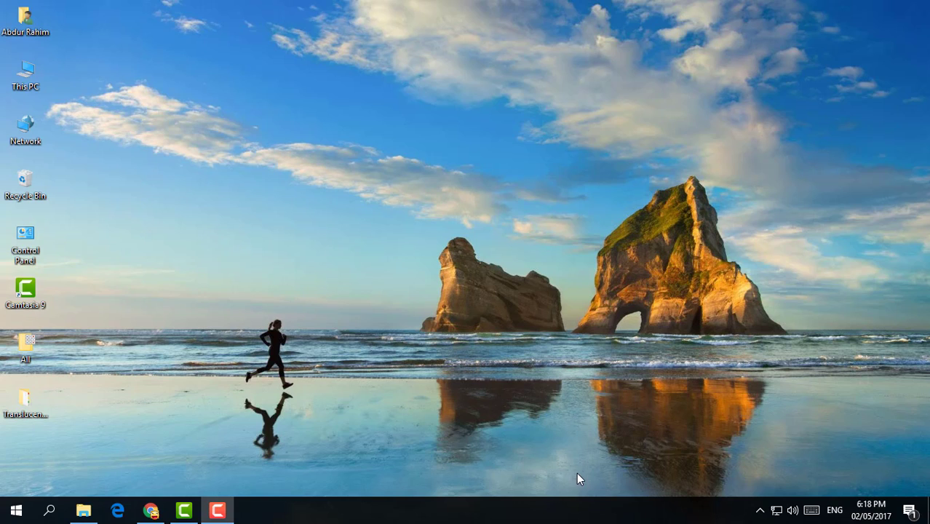
Maximize Chrome on the TranslucentTB 2017.2 releases page, scroll to Downloads, and select the URL.
click(151, 509)
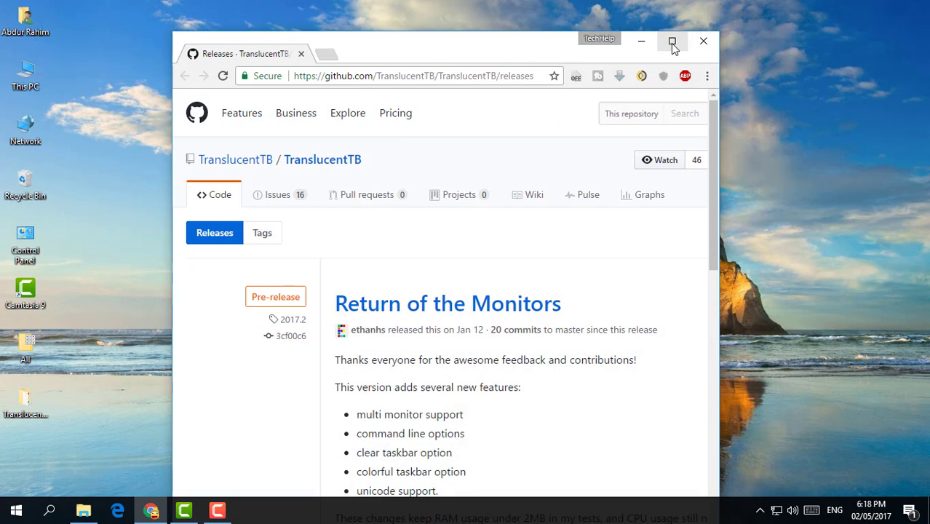
click(672, 41)
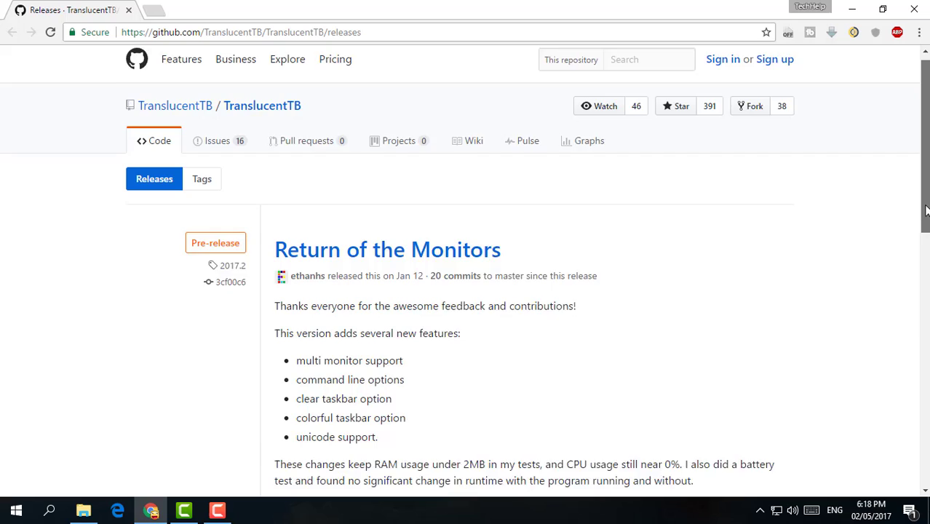
drag(925, 198, 926, 327)
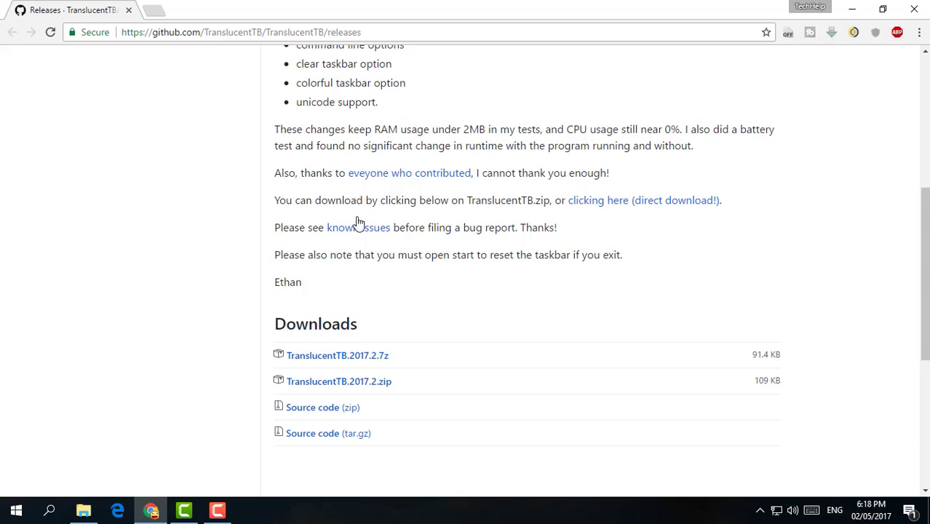
drag(397, 30, 88, 32)
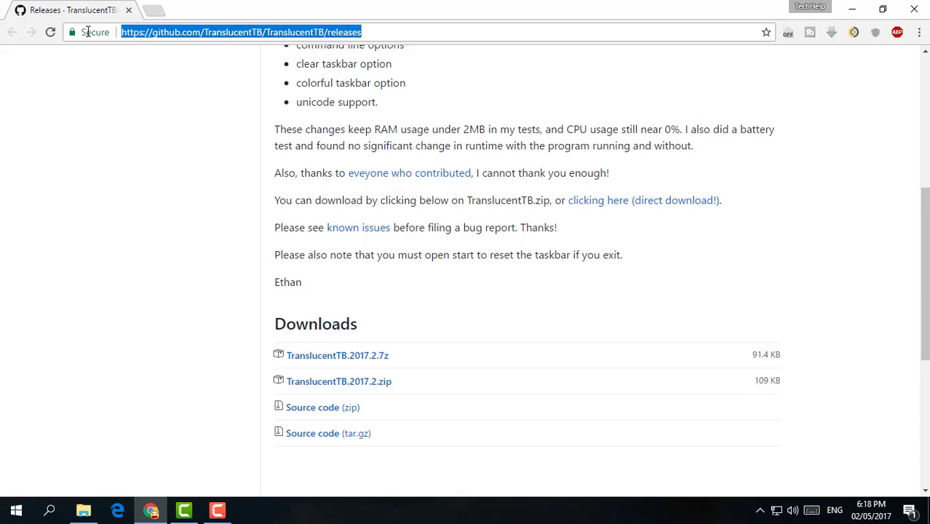
Open the extracted TranslucentTB.2017.2 folder and copy the 551 KB TranslucentTB application.
click(850, 9)
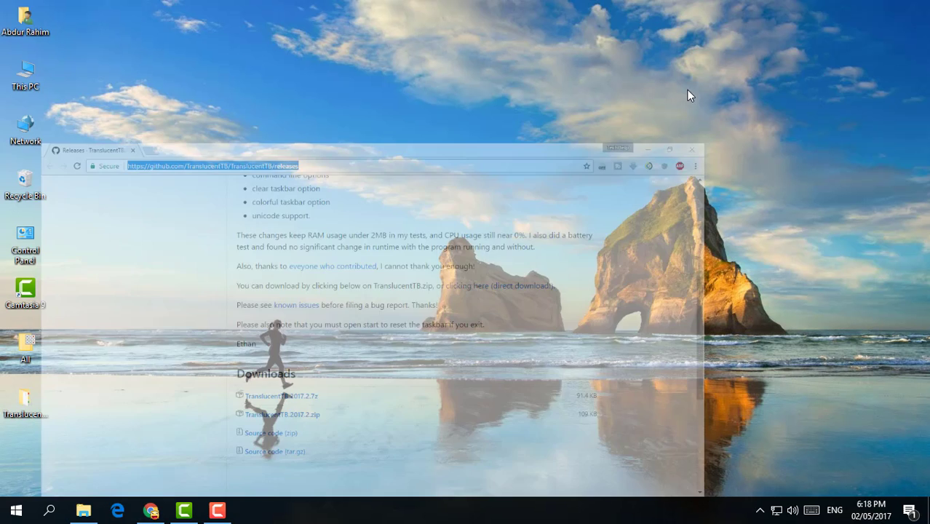
click(83, 511)
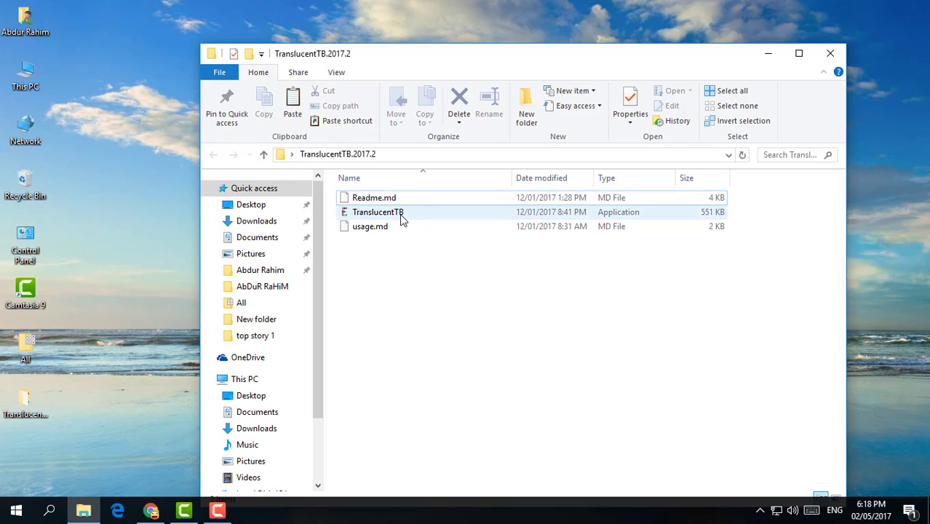
click(399, 213)
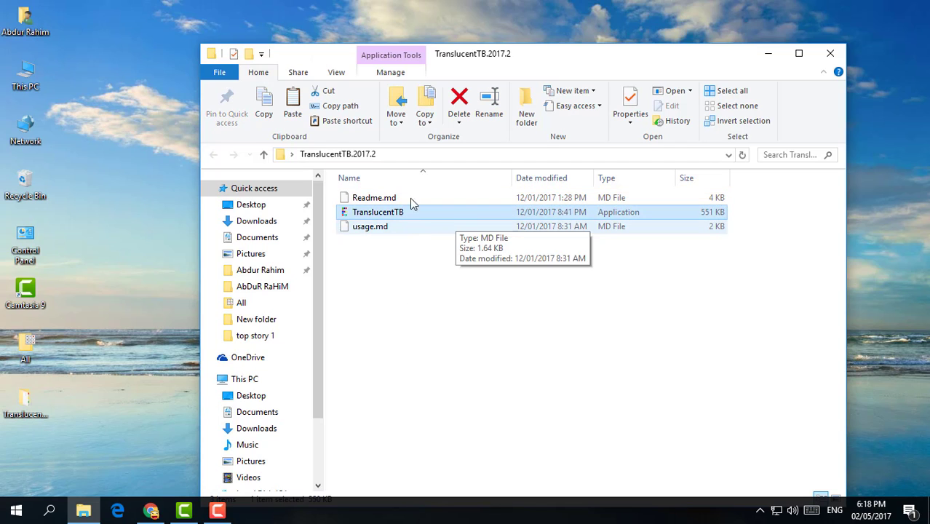
drag(541, 54, 656, 31)
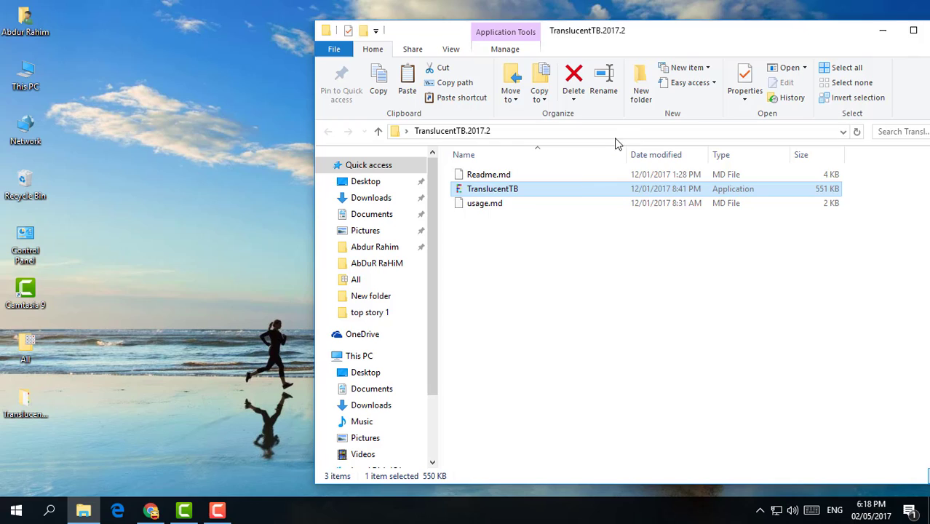
right_click(513, 188)
click(551, 400)
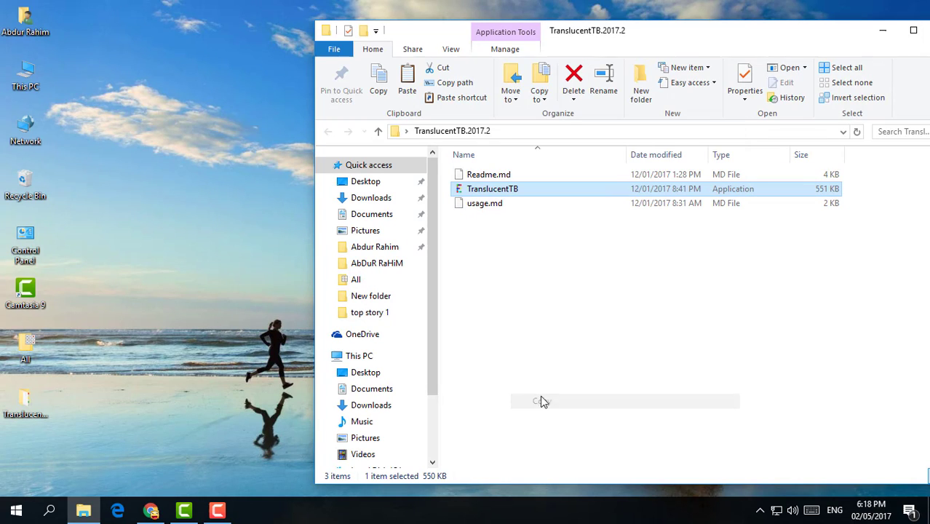
click(31, 75)
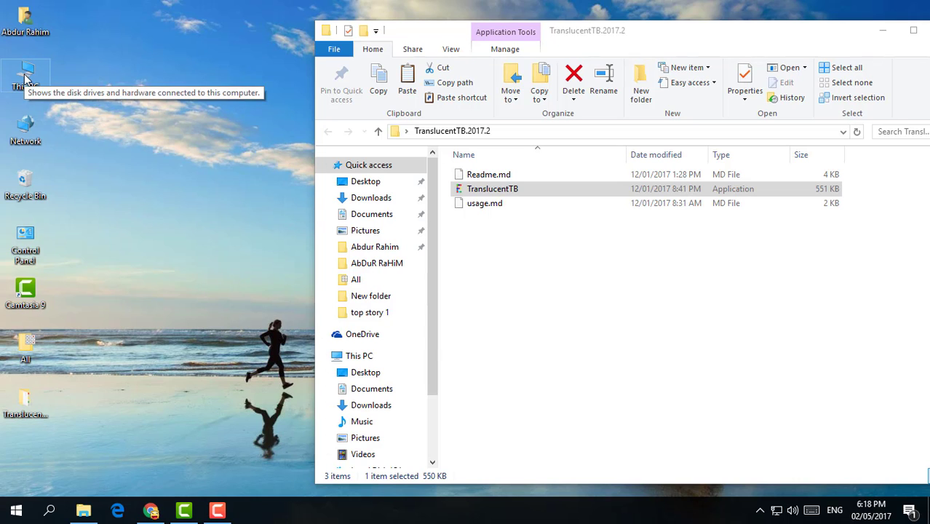
Open Local Disk (C:) from the This PC desktop icon in a new window.
right_click(25, 78)
click(43, 85)
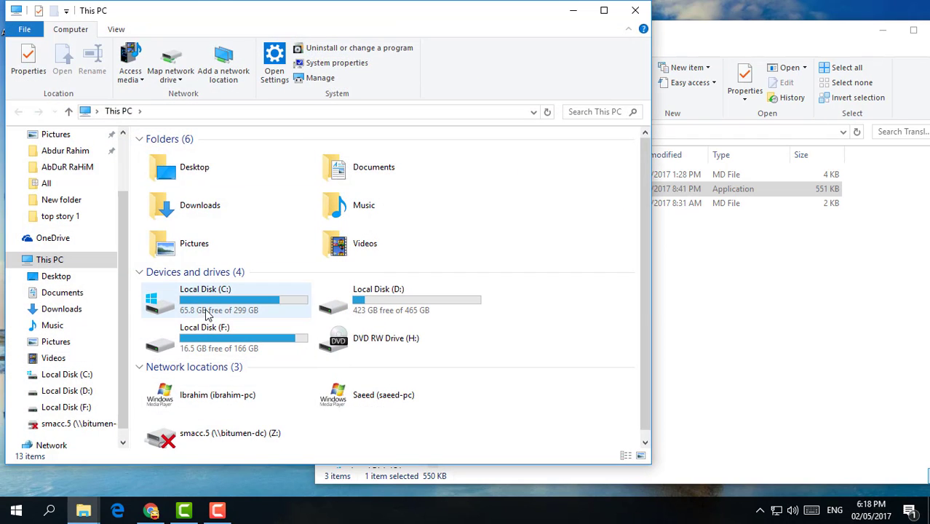
click(209, 315)
right_click(208, 314)
click(240, 173)
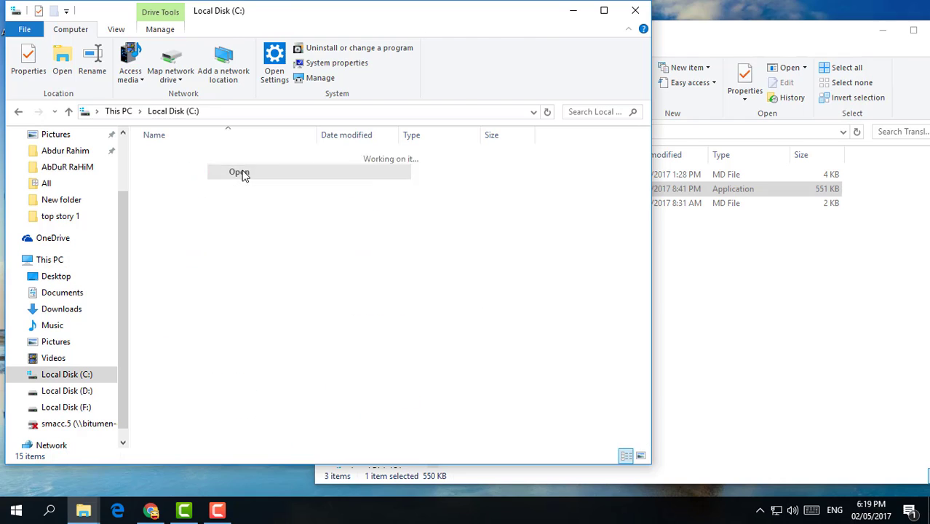
Paste TranslucentTB into the root of C:, granting administrator permission on the prompt.
right_click(248, 400)
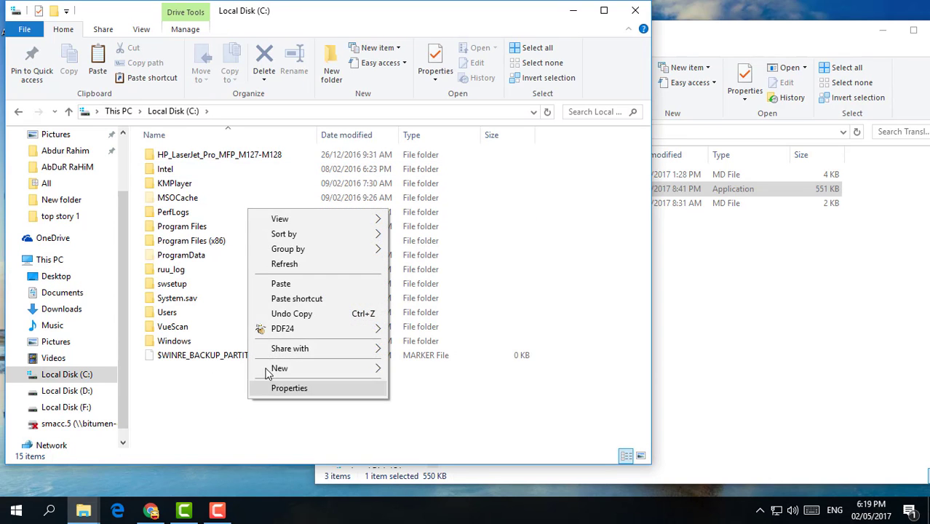
click(281, 283)
drag(465, 80, 391, 205)
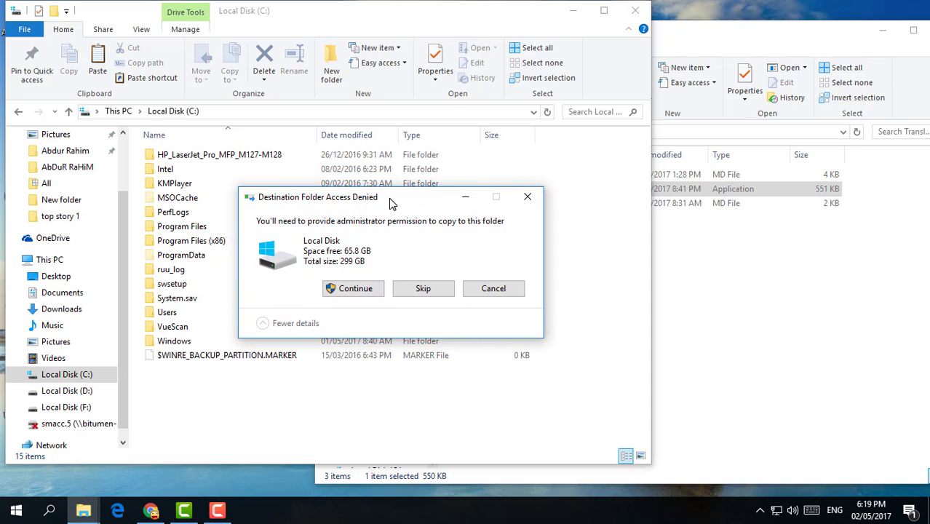
click(356, 289)
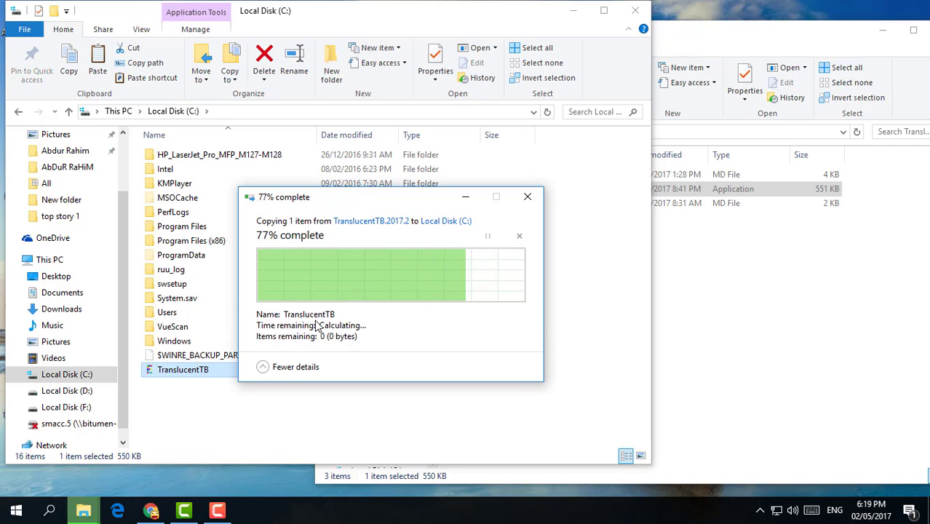
click(881, 31)
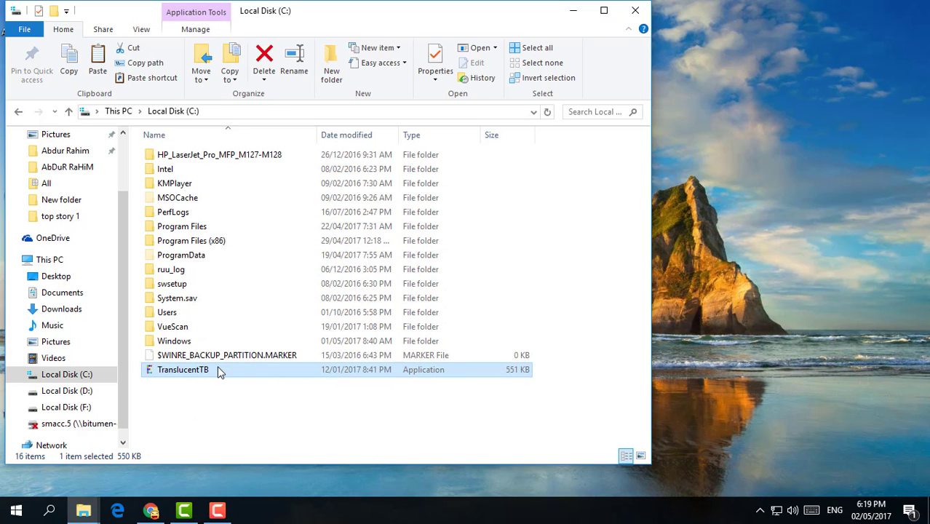
Create a shortcut to the TranslucentTB app in C:, accepting its placement on the desktop.
right_click(195, 375)
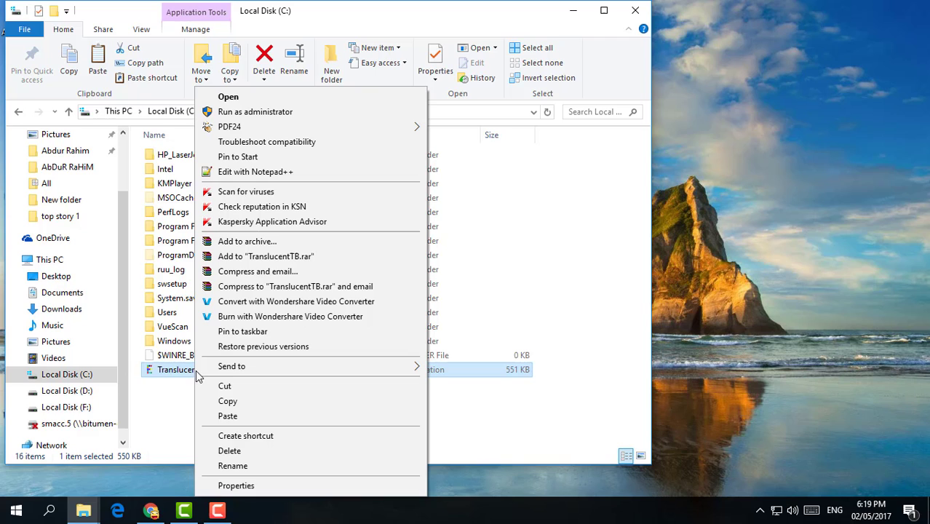
click(248, 436)
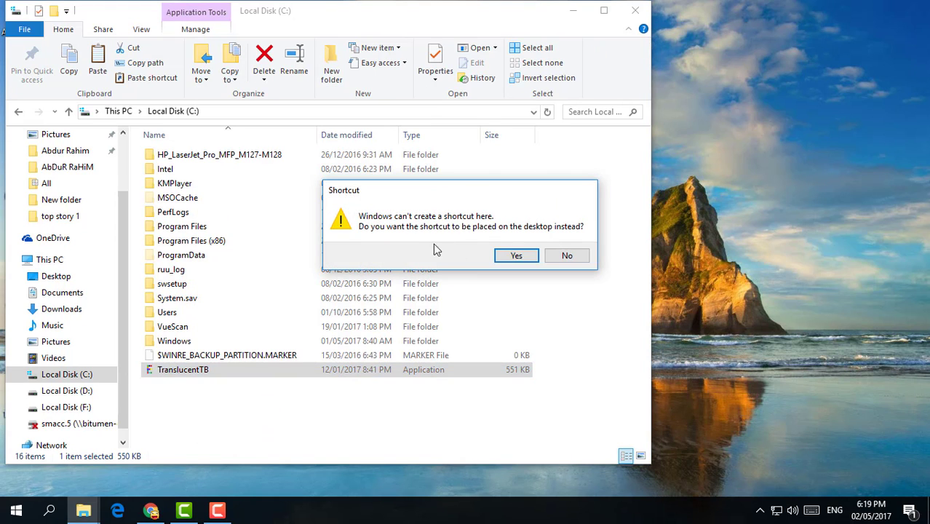
click(516, 257)
click(573, 11)
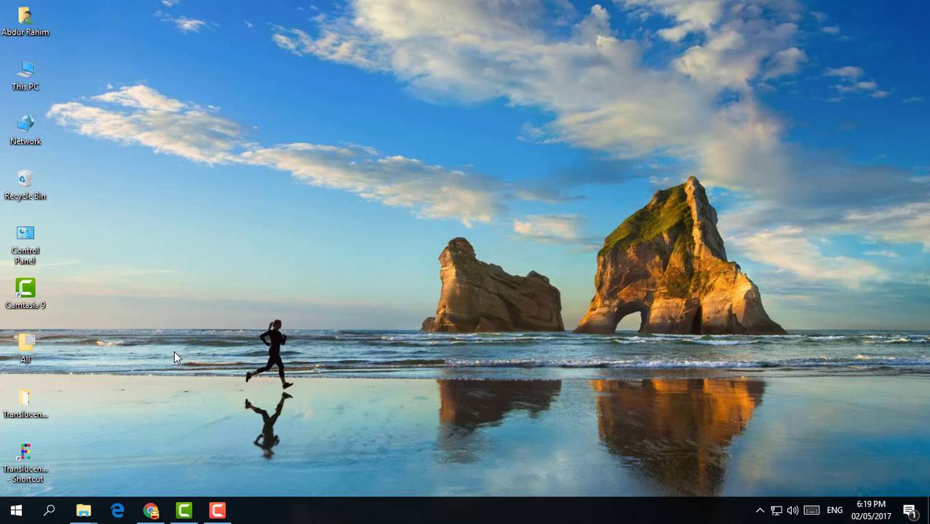
Launch TranslucentTB from its desktop shortcut and check its icon appears among the hidden tray icons.
double_click(29, 460)
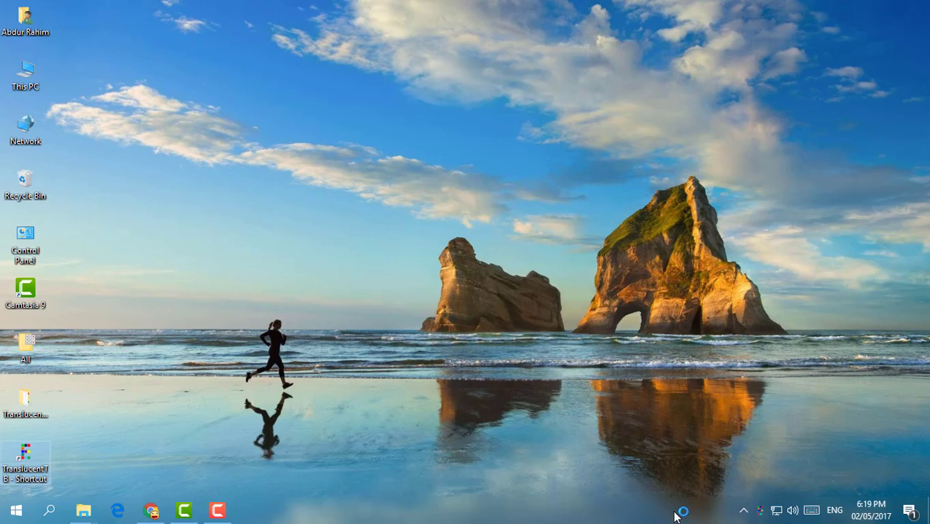
click(744, 512)
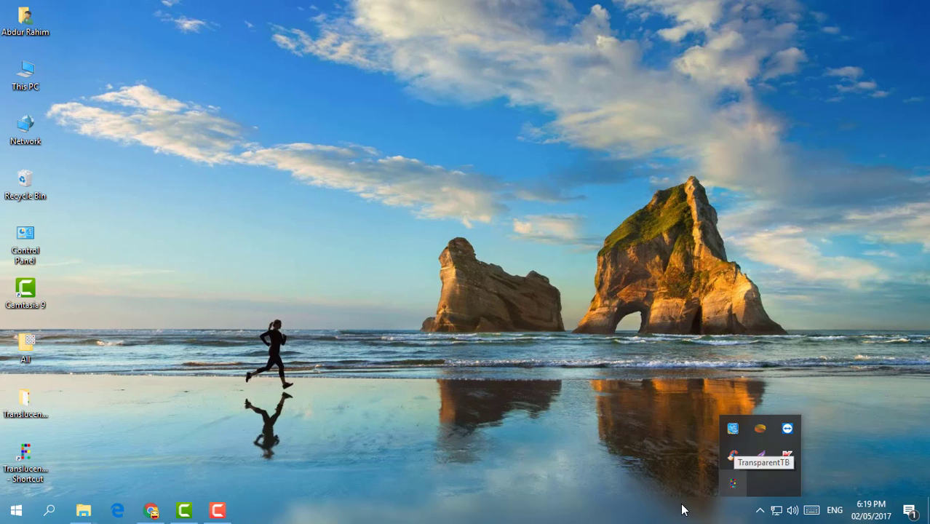
click(484, 397)
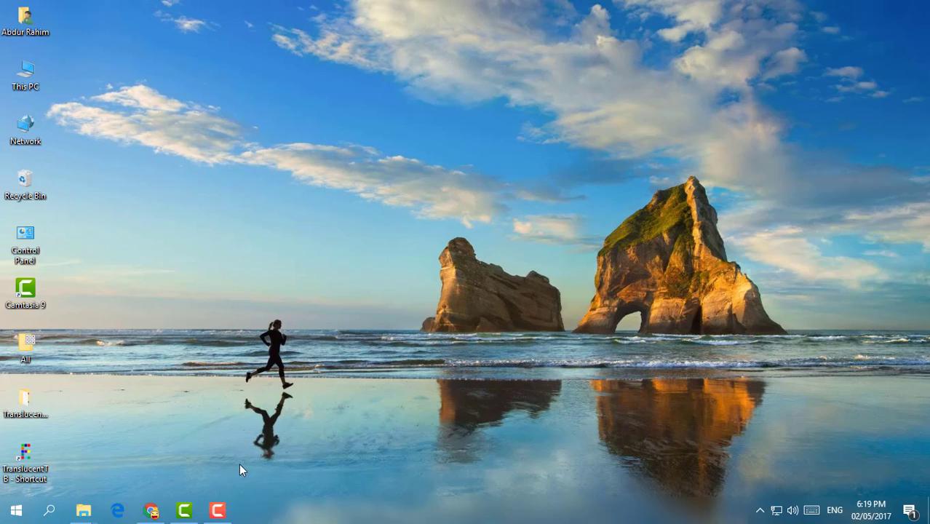
Bring back the Chrome releases page and restore it to a smaller, repositioned window.
click(150, 510)
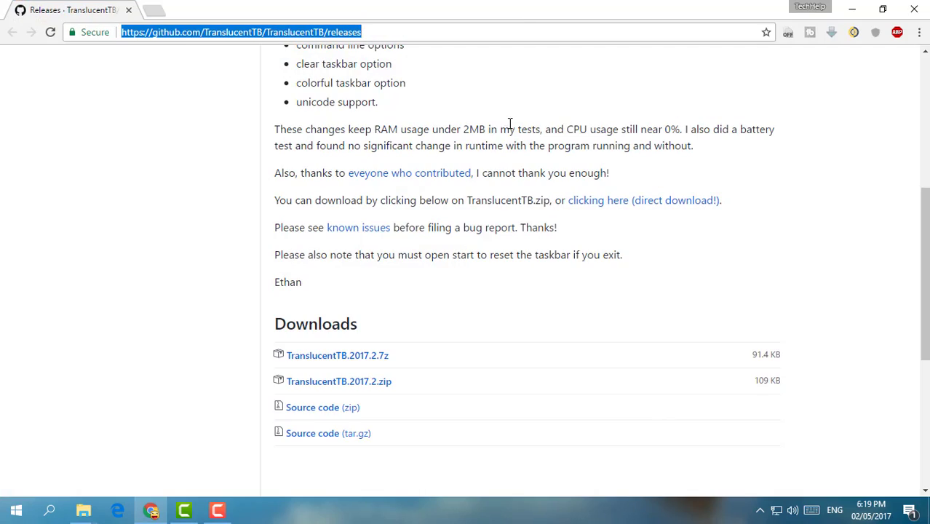
double_click(519, 11)
drag(475, 48, 390, 79)
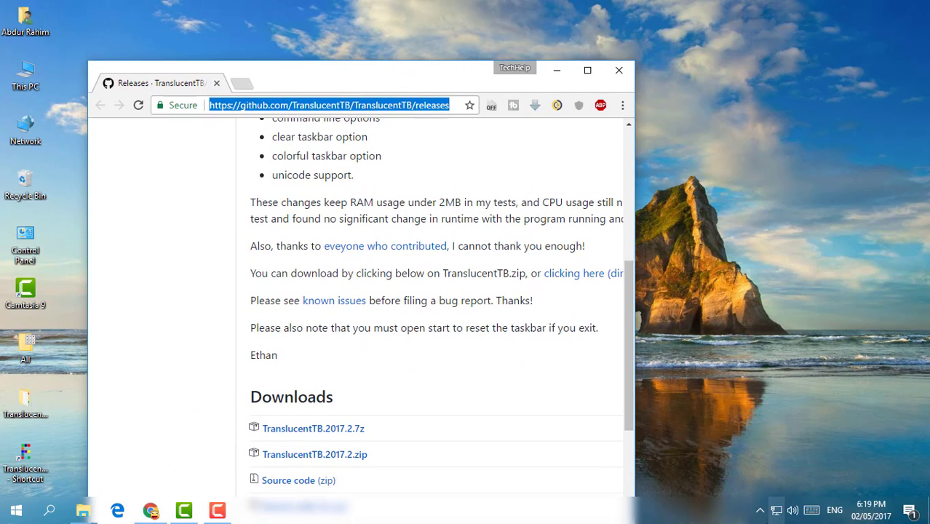
Set TranslucentTB's taskbar style to Clear from its tray icon, then move Chrome down.
click(761, 509)
right_click(734, 485)
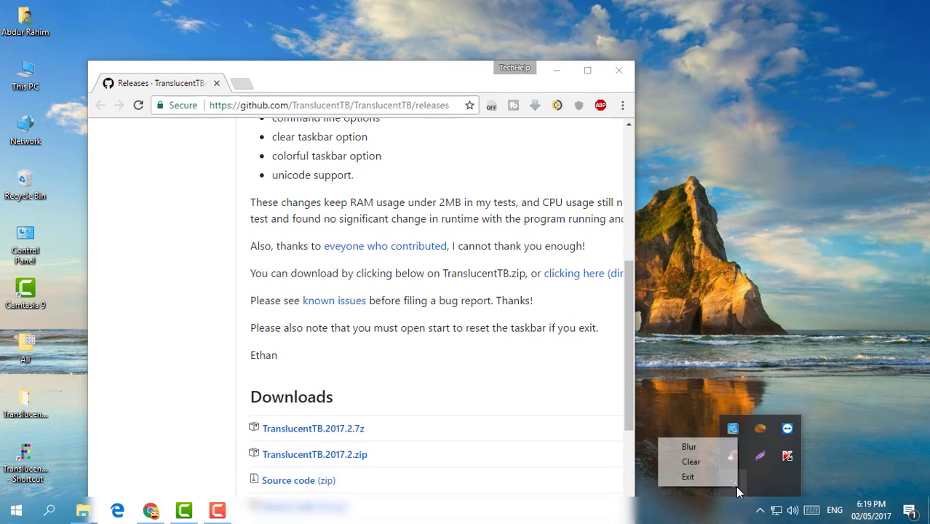
click(700, 462)
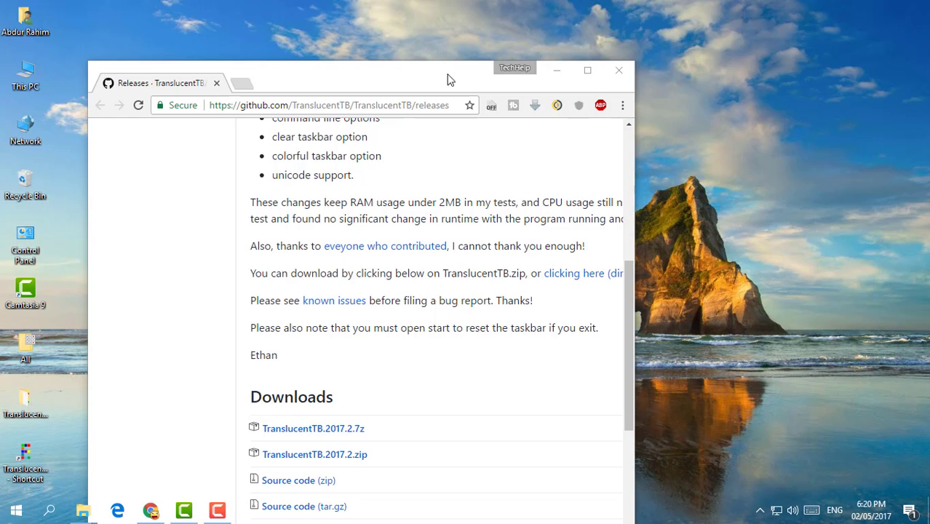
drag(422, 74, 503, 35)
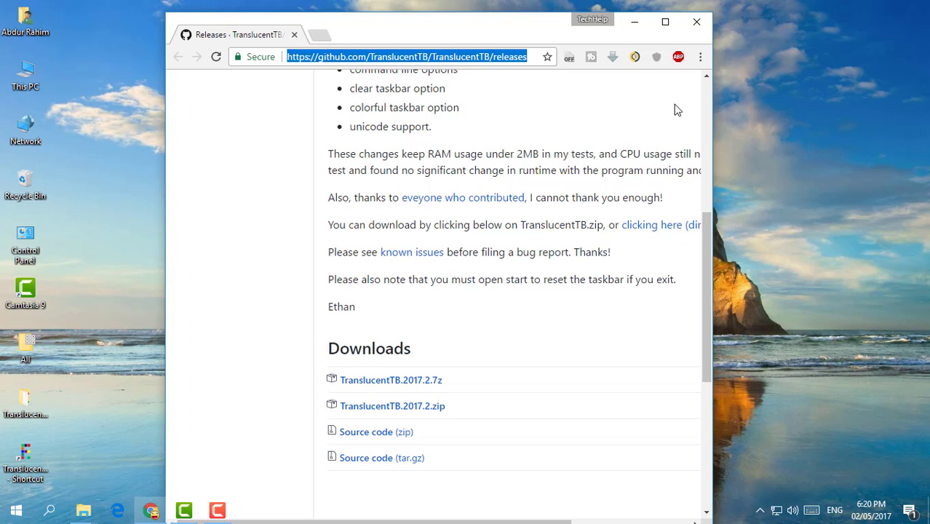
Minimize Chrome and run shell:startup via Win+R, moving the empty Startup folder window aside.
click(634, 21)
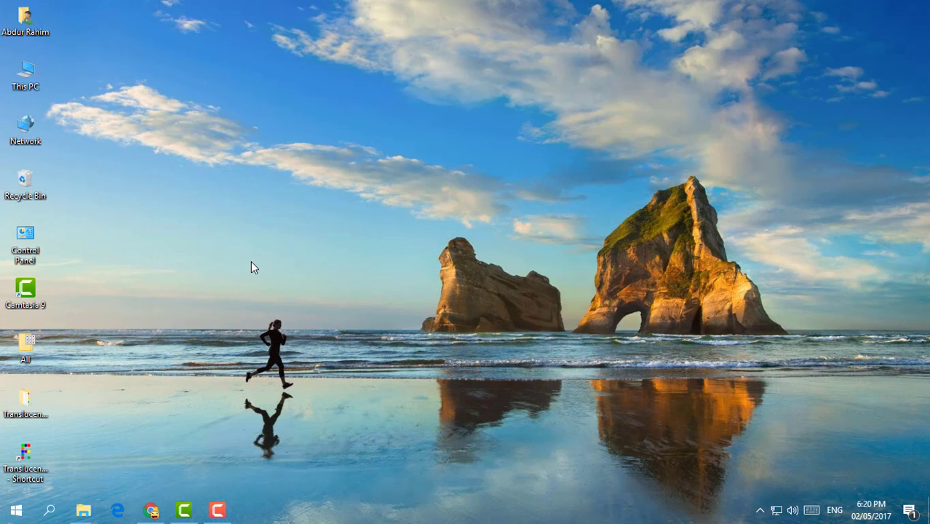
key(super+r)
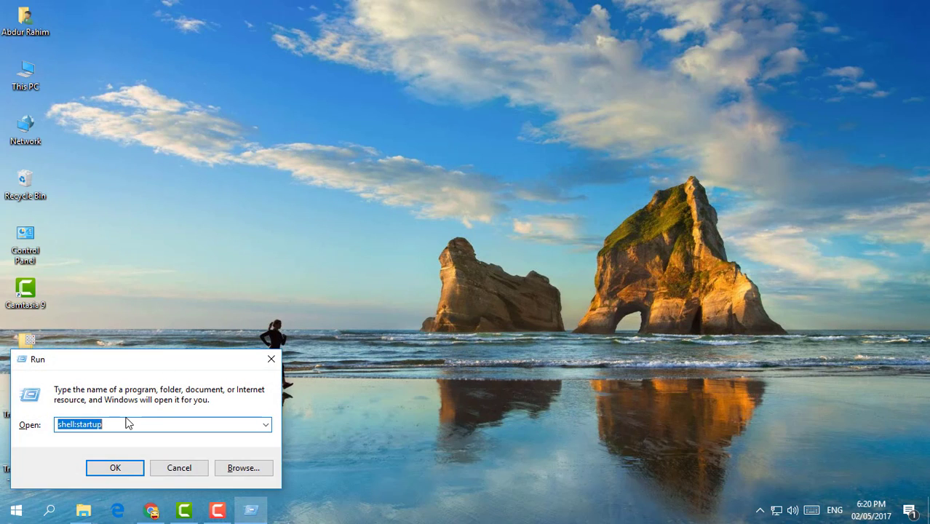
text(she)
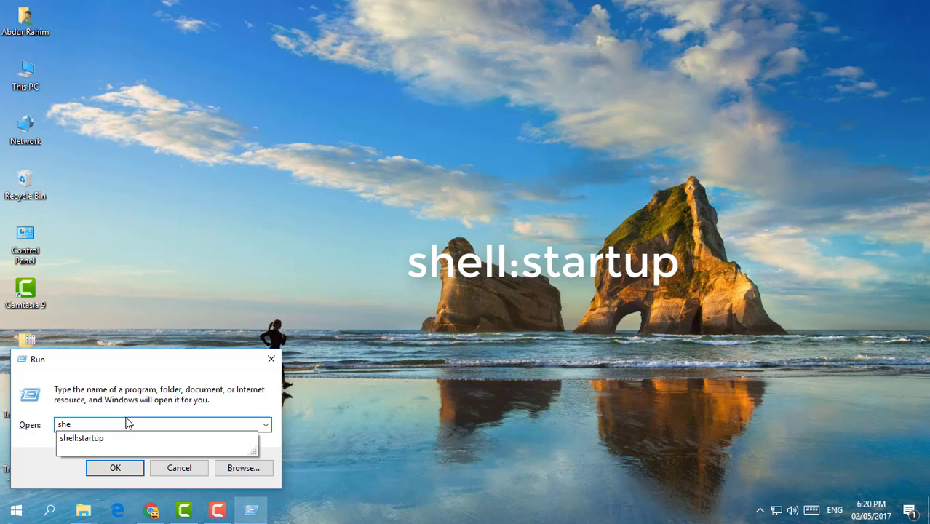
key(Down)
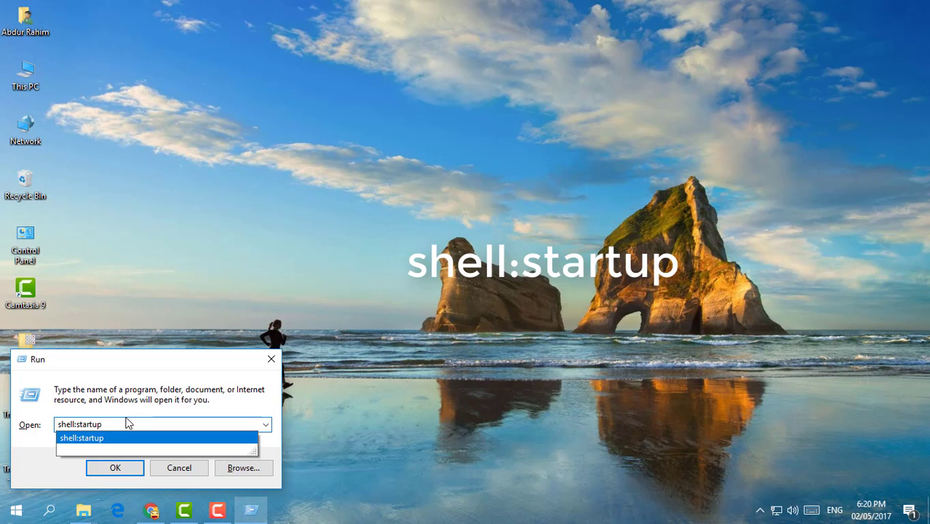
key(Return)
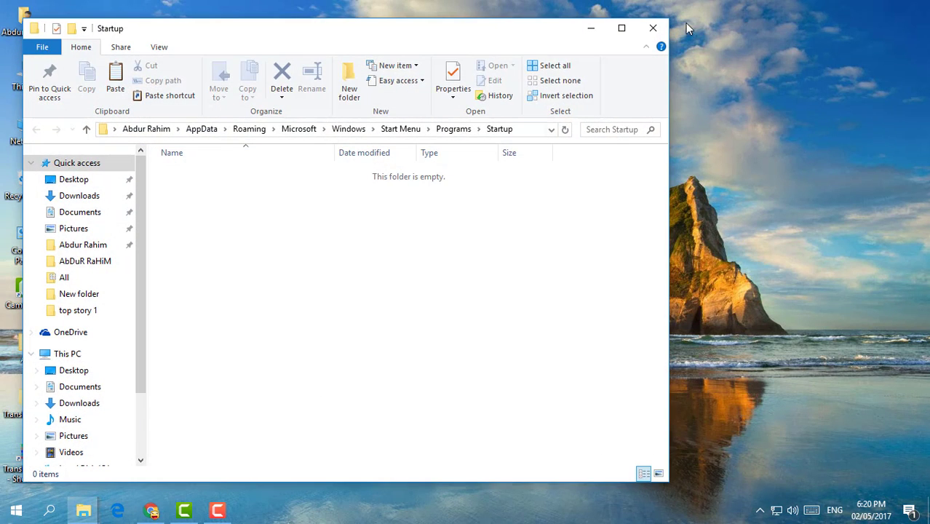
drag(410, 38, 623, 38)
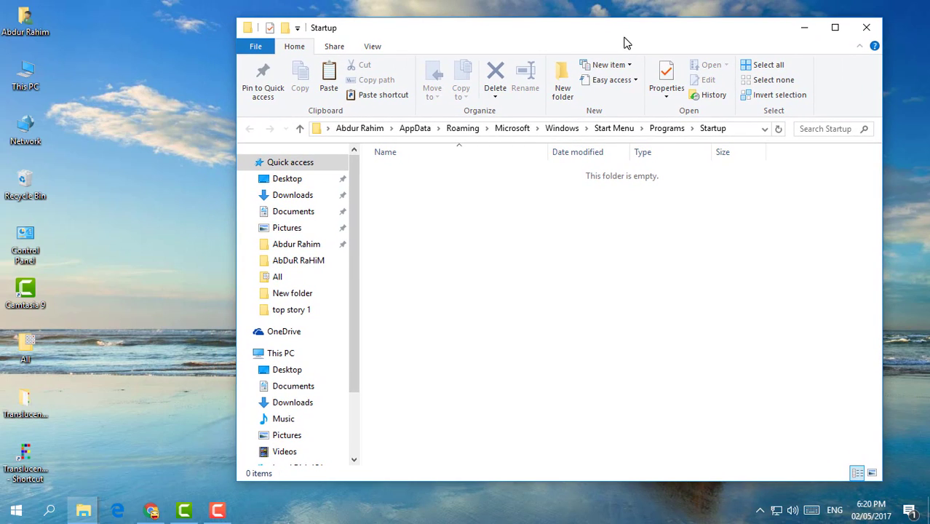
Copy the desktop 'TranslucentTB - Shortcut' and paste it into the Startup folder.
right_click(33, 464)
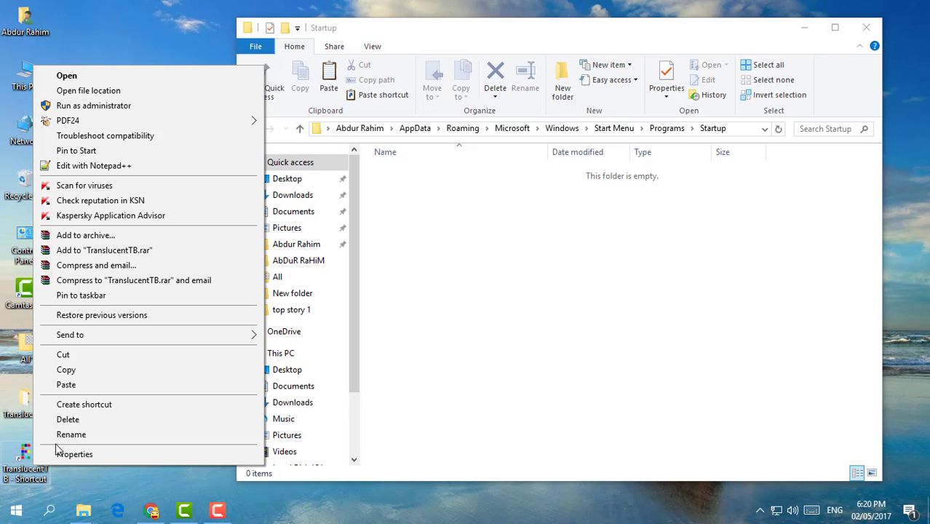
click(74, 373)
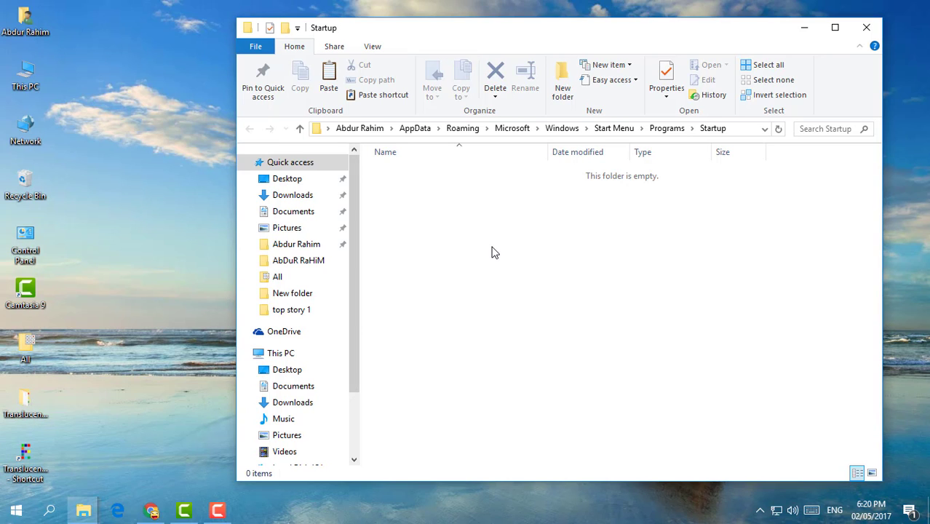
right_click(492, 251)
click(525, 342)
click(521, 336)
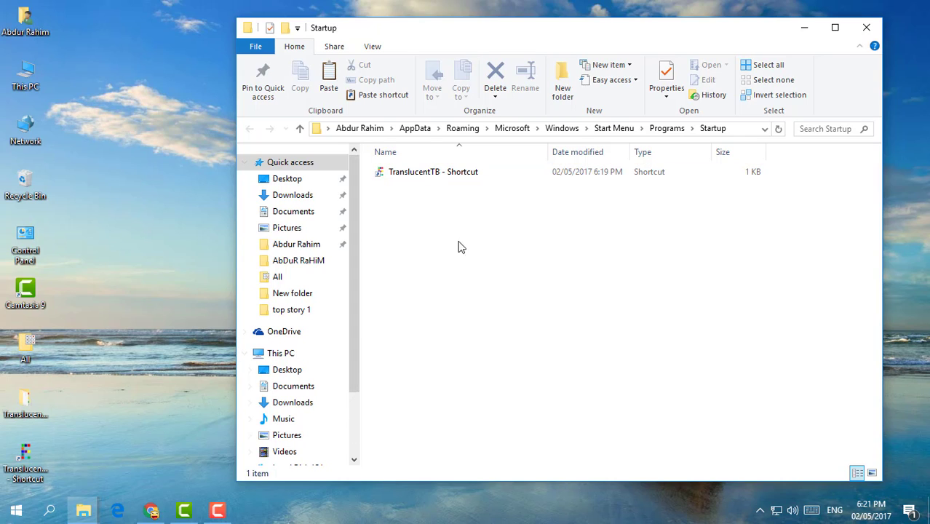
Append 'transparent' to the Startup shortcut's Target (C:\TranslucentTB.exe transparent), then apply and confirm.
right_click(430, 176)
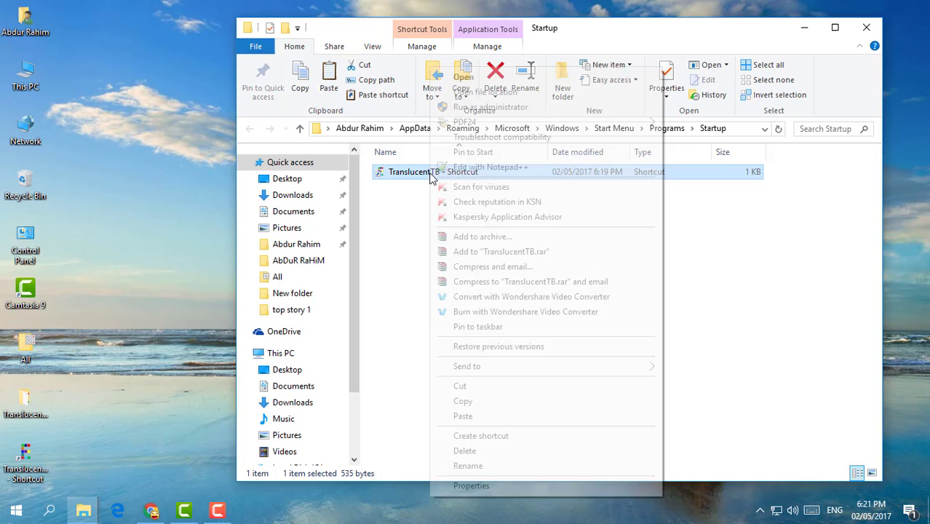
click(480, 486)
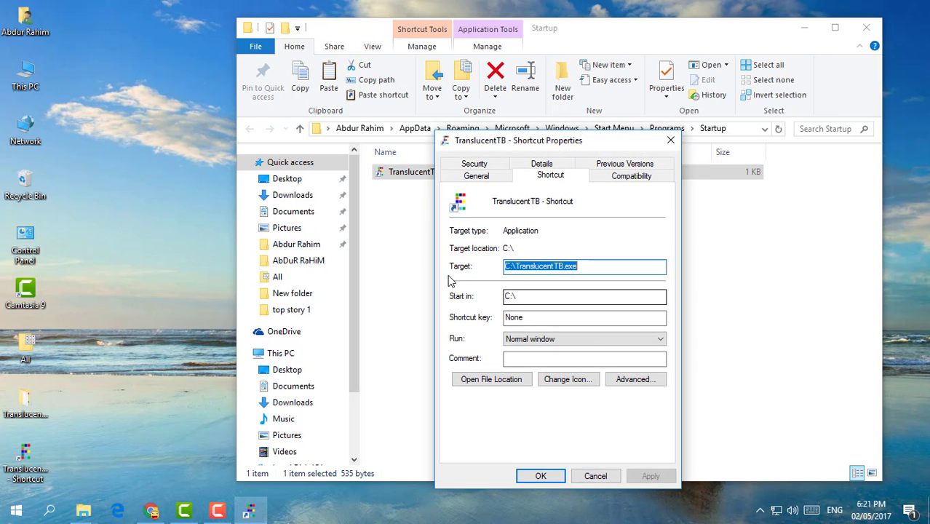
click(590, 267)
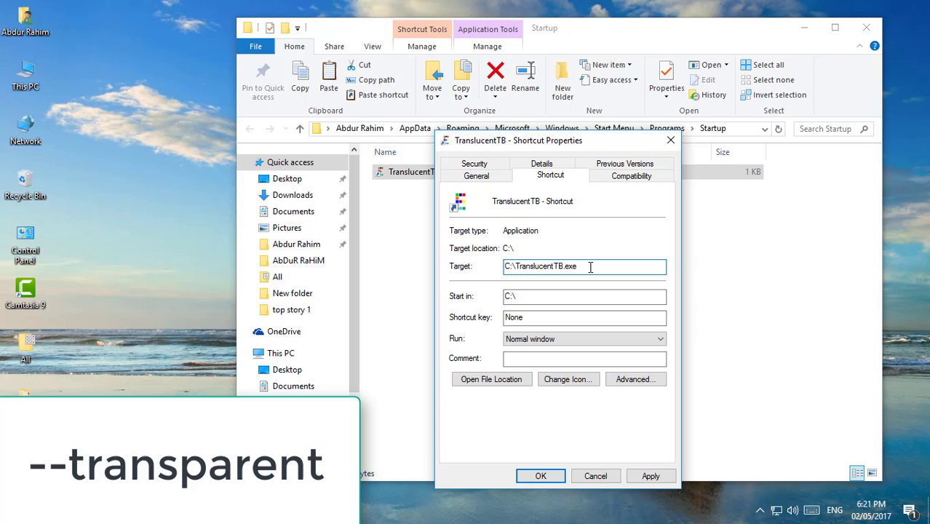
text(transparent)
click(651, 476)
click(541, 476)
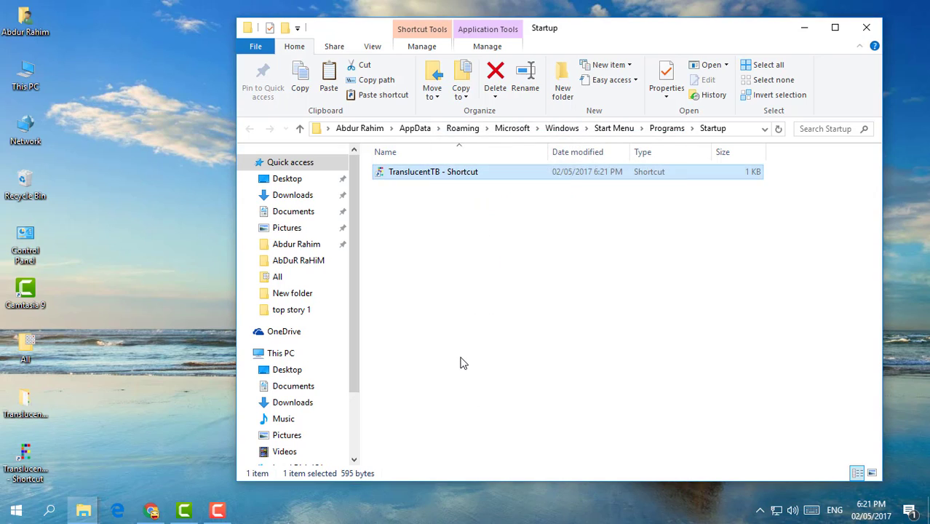
click(470, 174)
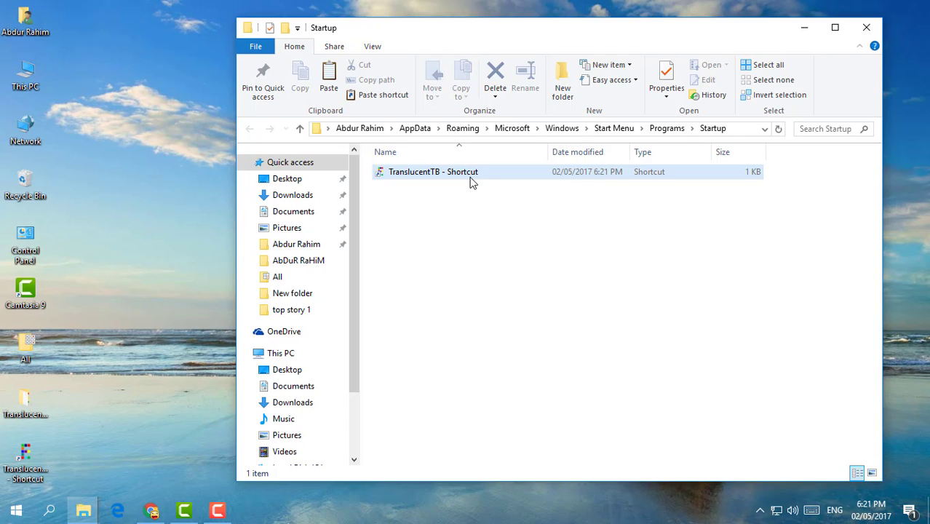
click(464, 215)
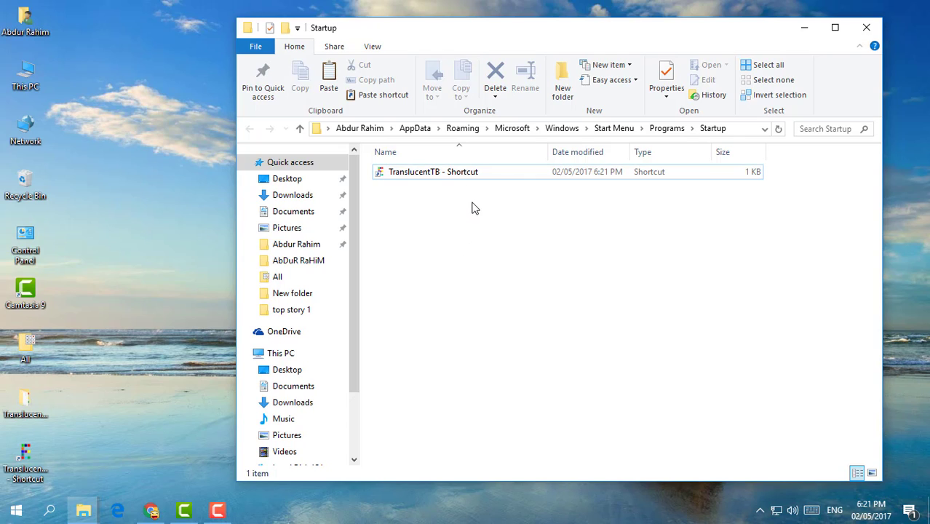